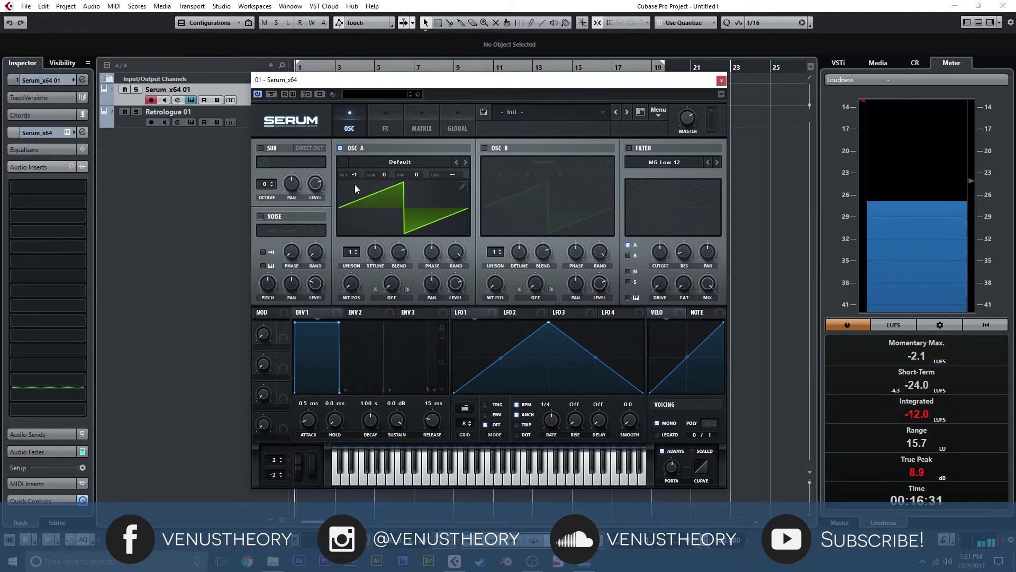
- Enable Serum's sub oscillator, set its octave to -1, and close the synth
{"action": "left_click", "coordinate": [275, 151]}
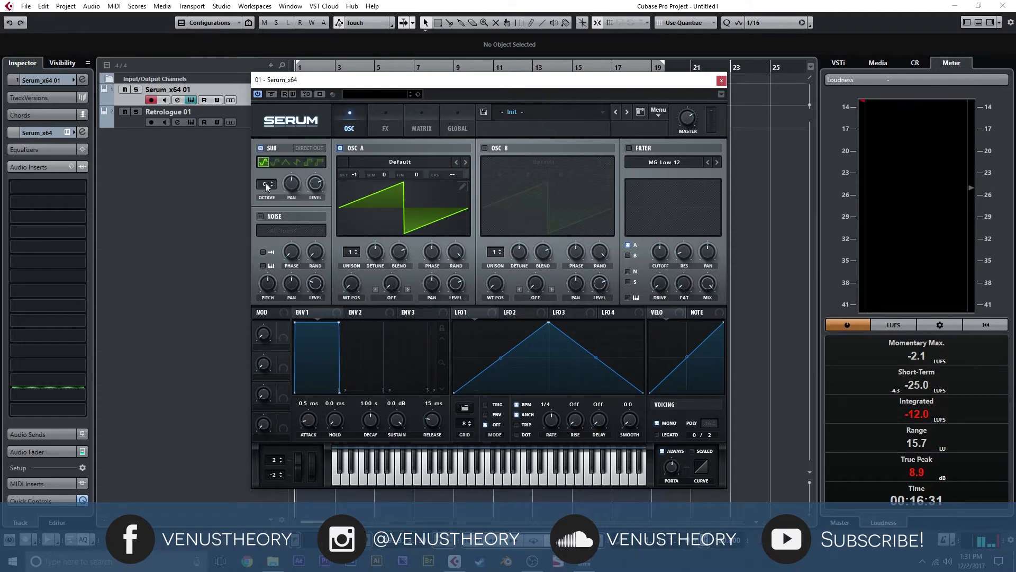
{"action": "left_click", "coordinate": [272, 188]}
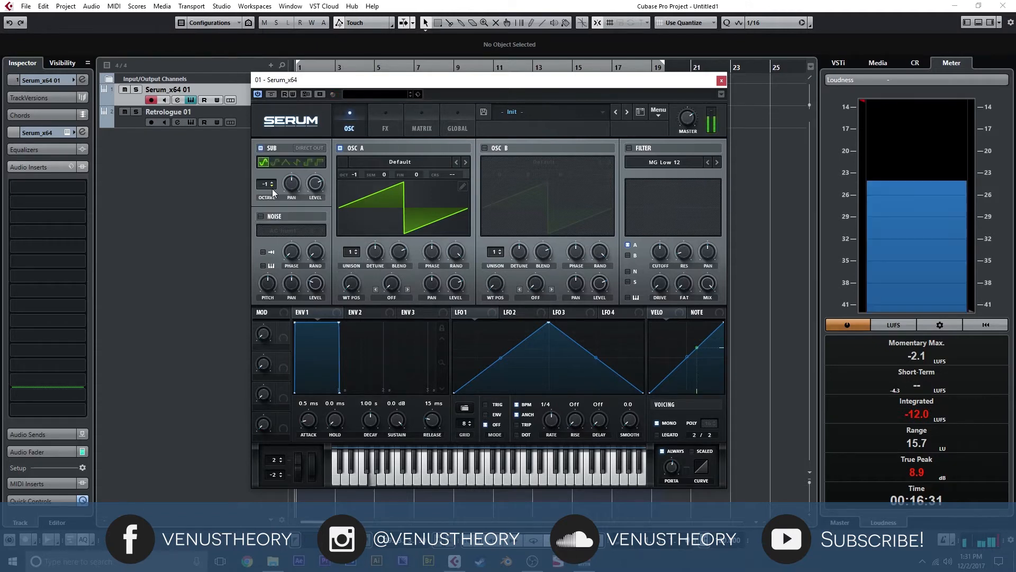
{"action": "left_click", "coordinate": [722, 80]}
- Add iZotope Trash 2 from the Distortion effects as the Serum track's first audio insert and enable its Convolve module
{"action": "left_click", "coordinate": [77, 186]}
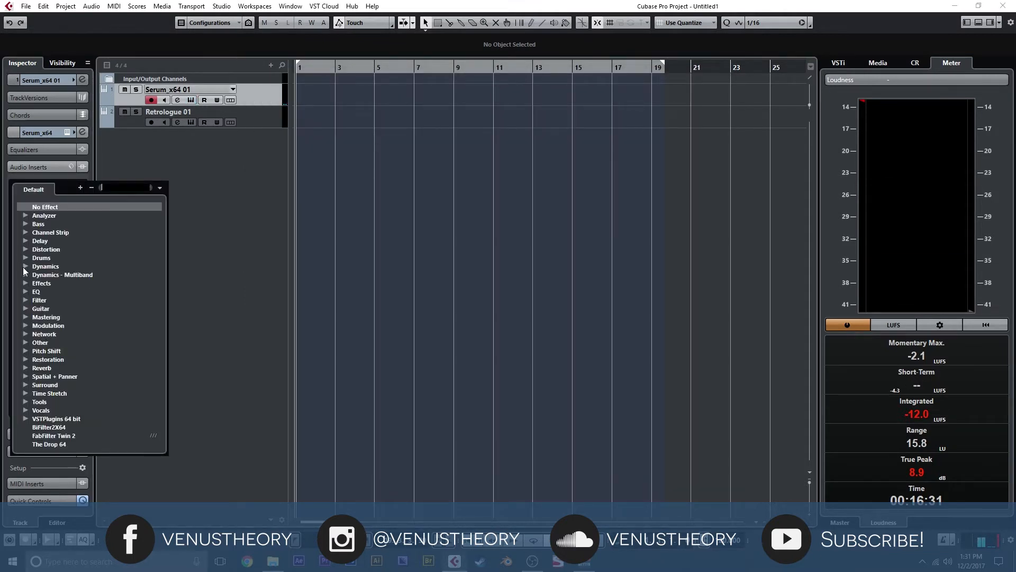
{"action": "left_click", "coordinate": [27, 248]}
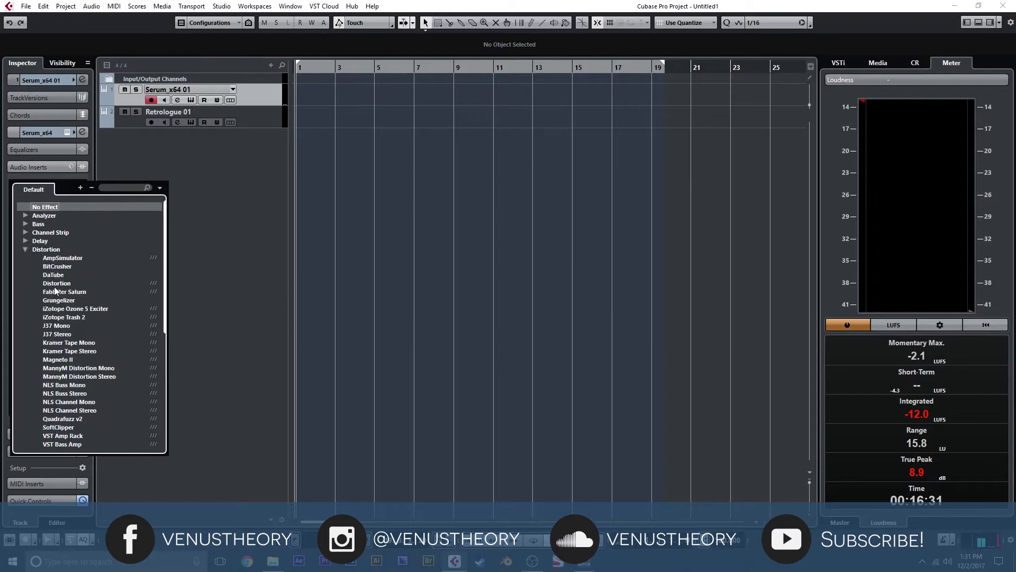
{"action": "left_click", "coordinate": [83, 316]}
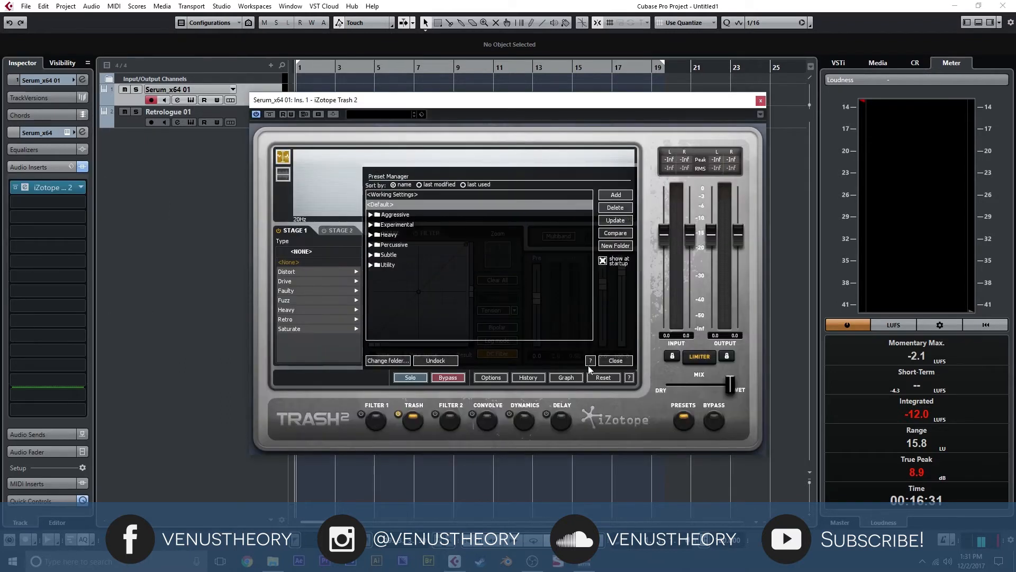
{"action": "left_click", "coordinate": [616, 361]}
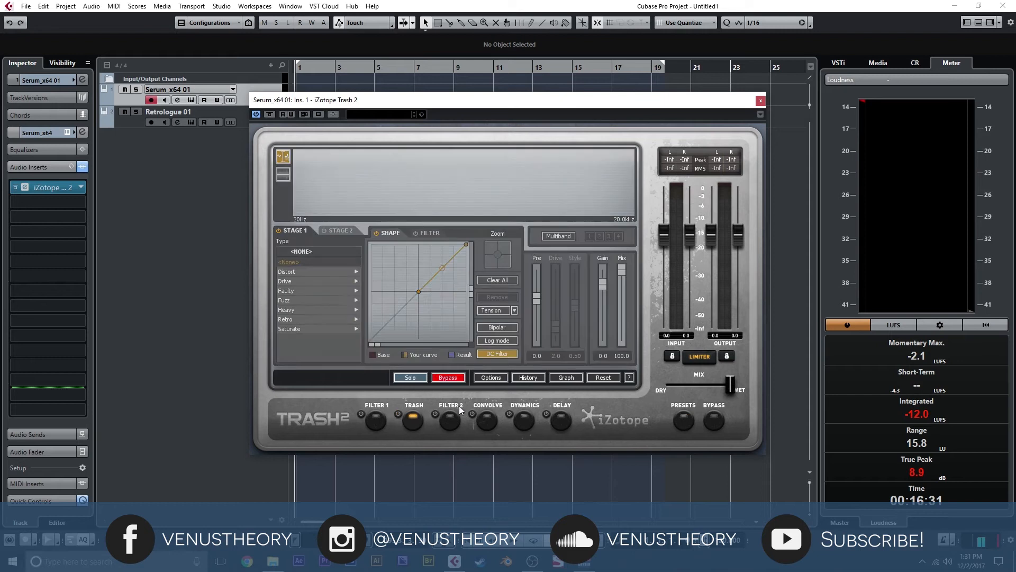
{"action": "left_click", "coordinate": [481, 422]}
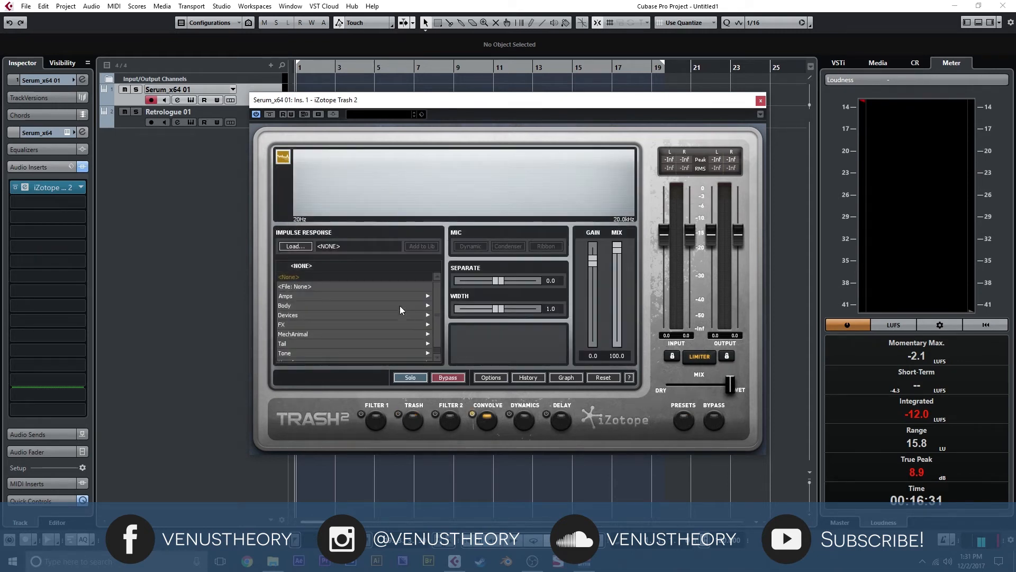
{"action": "scroll", "coordinate": [332, 331], "scroll_direction": "down", "scroll_amount": 1}
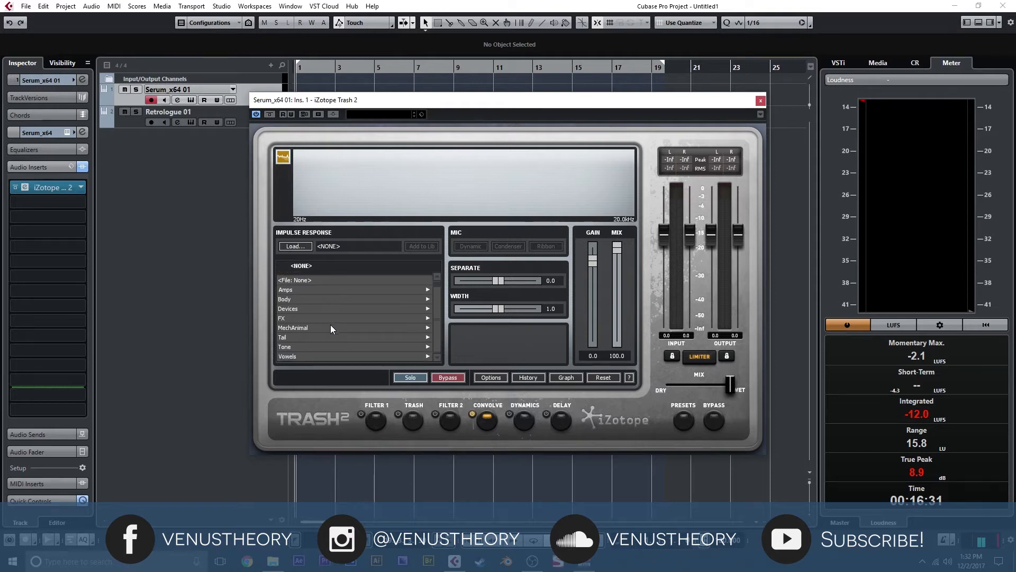
{"action": "scroll", "coordinate": [332, 329], "scroll_direction": "up", "scroll_amount": 1}
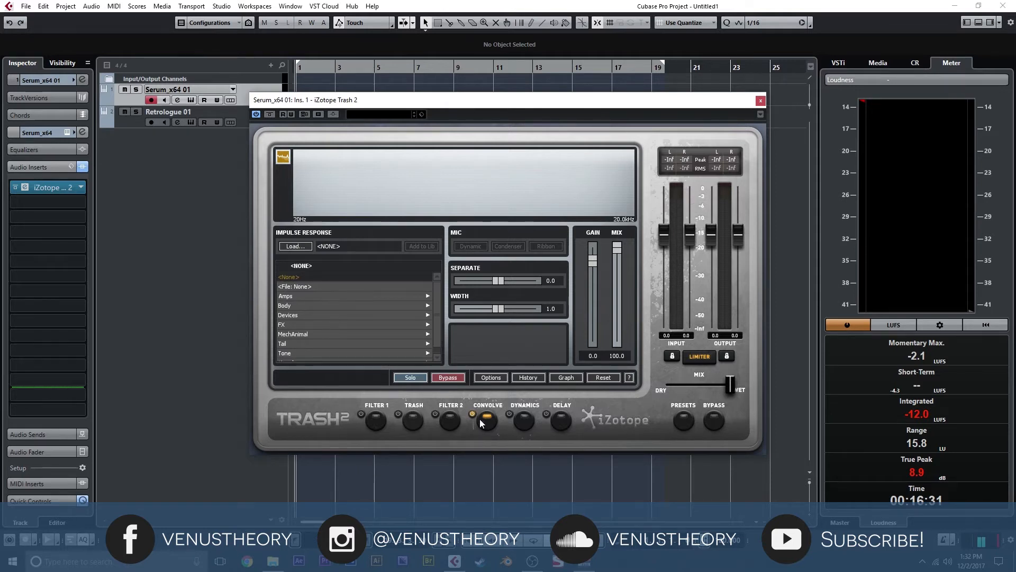
{"action": "left_click", "coordinate": [299, 247]}
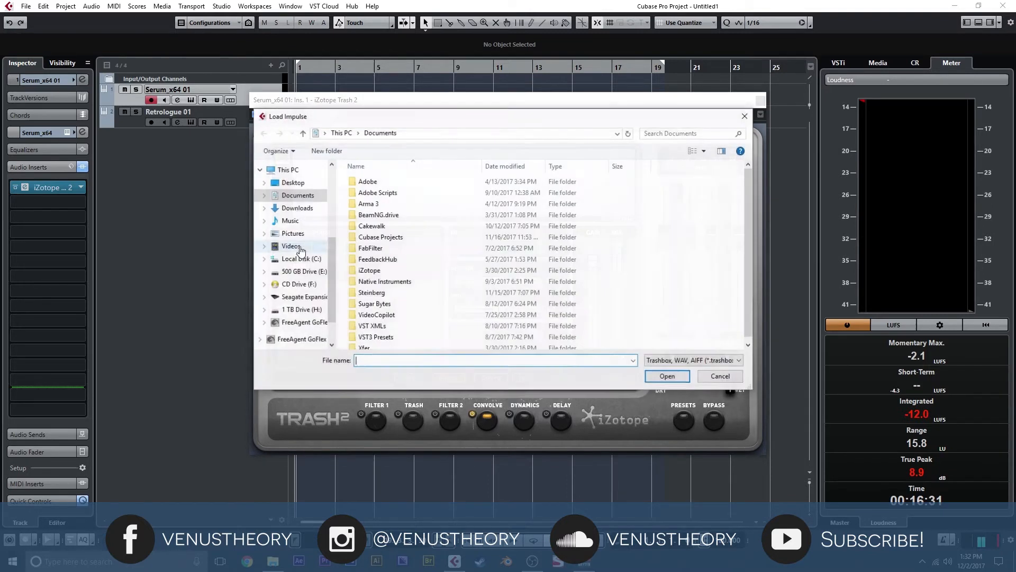
{"action": "left_click", "coordinate": [721, 376]}
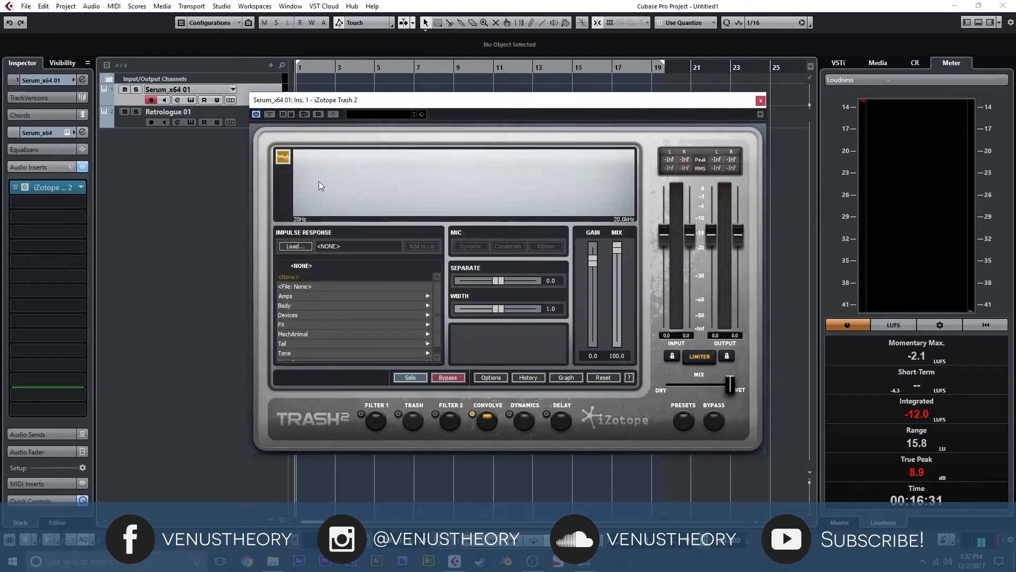
- Audition Amps impulse responses including Allston 2x10 and Boxboro Vintage, and settle on Brockton Modified
{"action": "left_click", "coordinate": [303, 297]}
{"action": "left_click", "coordinate": [308, 286]}
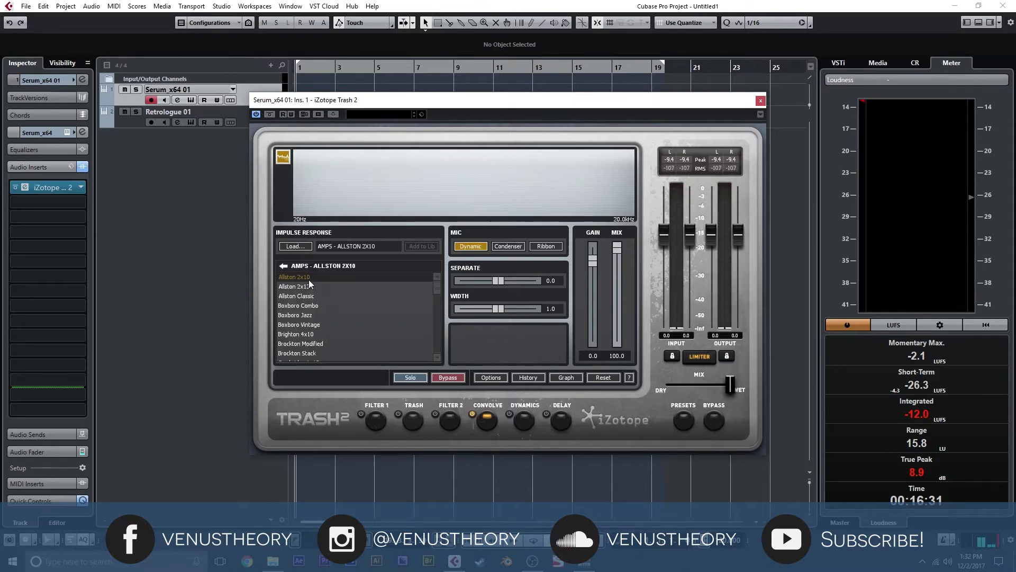
{"action": "left_click", "coordinate": [328, 305]}
{"action": "left_click", "coordinate": [330, 323]}
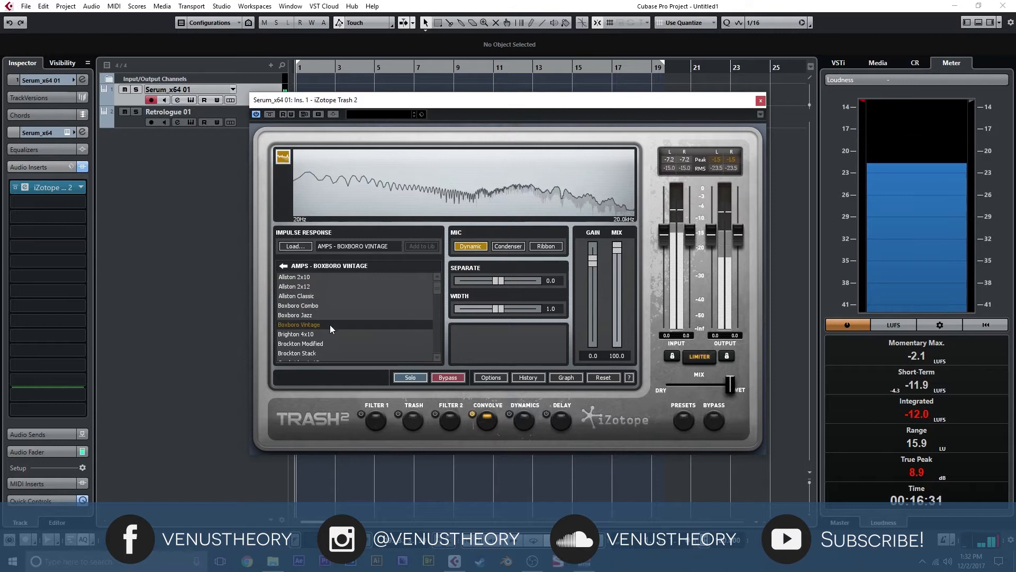
{"action": "scroll", "coordinate": [330, 328], "scroll_direction": "down", "scroll_amount": 1}
{"action": "left_click", "coordinate": [334, 341]}
{"action": "left_click", "coordinate": [337, 322]}
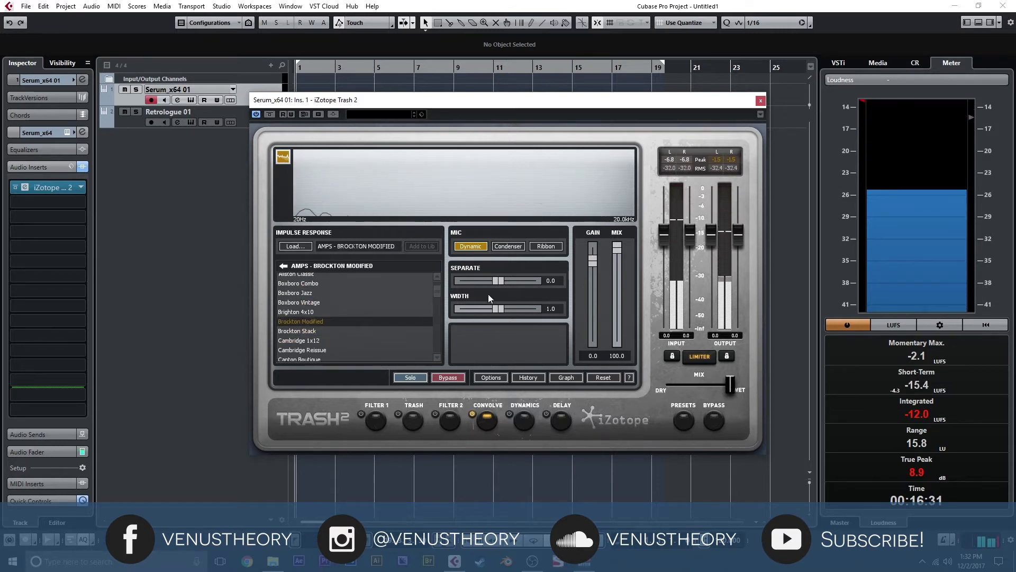
- Compare the Condenser and Ribbon mic models and return to Dynamic
{"action": "left_click", "coordinate": [509, 248]}
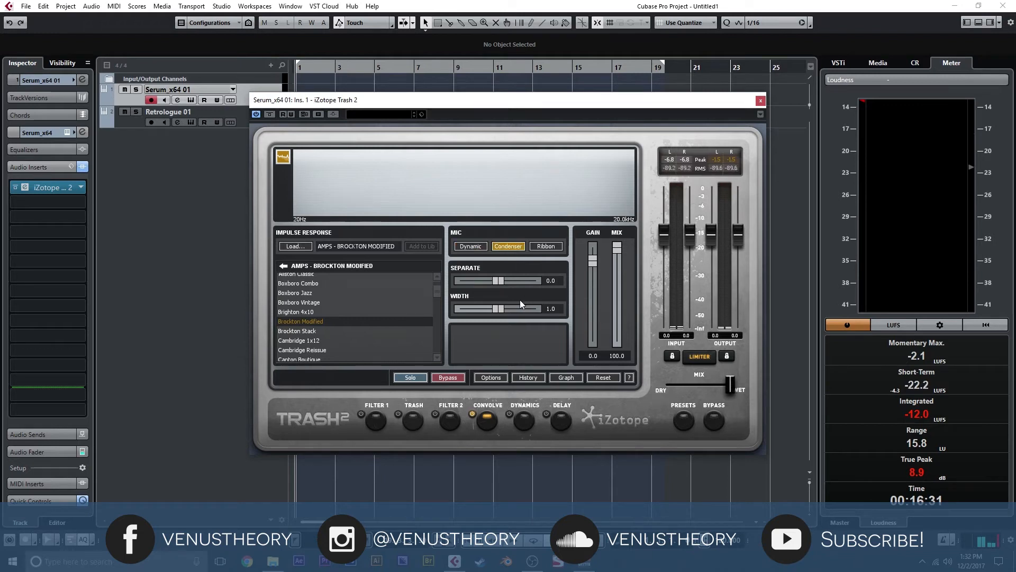
{"action": "left_click", "coordinate": [542, 247]}
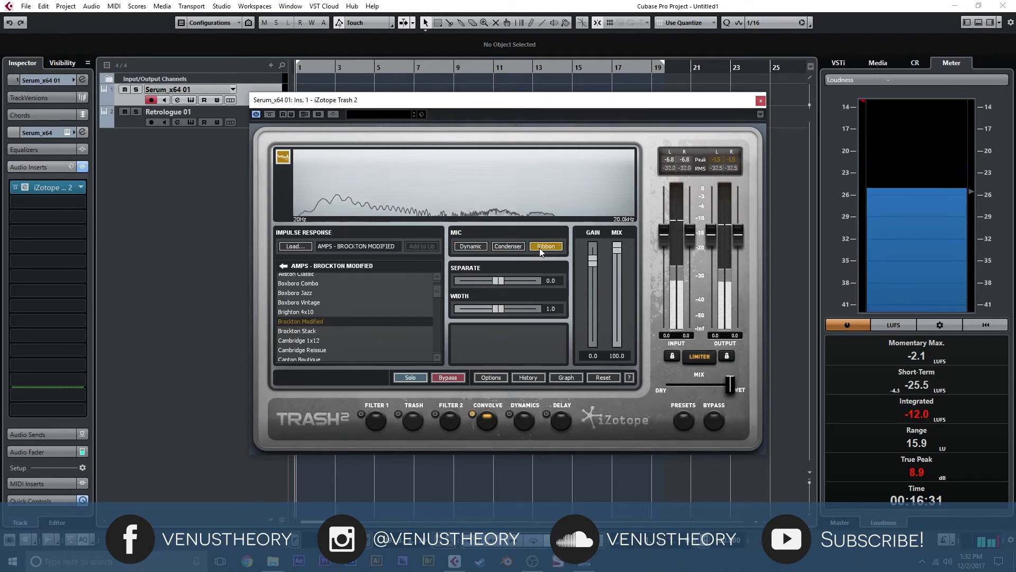
{"action": "left_click", "coordinate": [474, 247]}
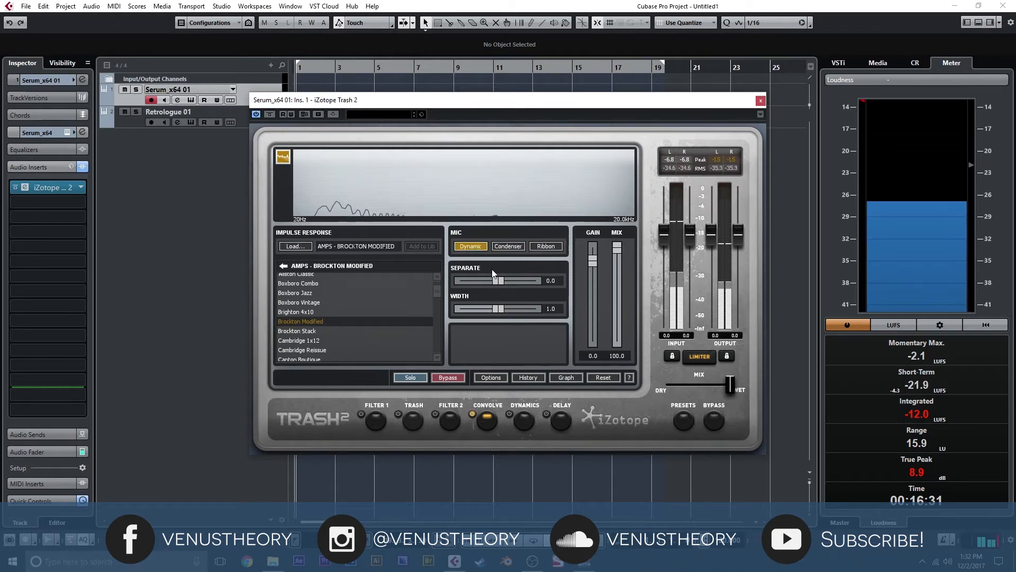
- Set the convolution's Separate to 12.0 and Width to 0.8, and set Trash 2's overall mix slightly wetter than halfway
{"action": "left_click_drag", "start_coordinate": [502, 283], "coordinate": [493, 311]}
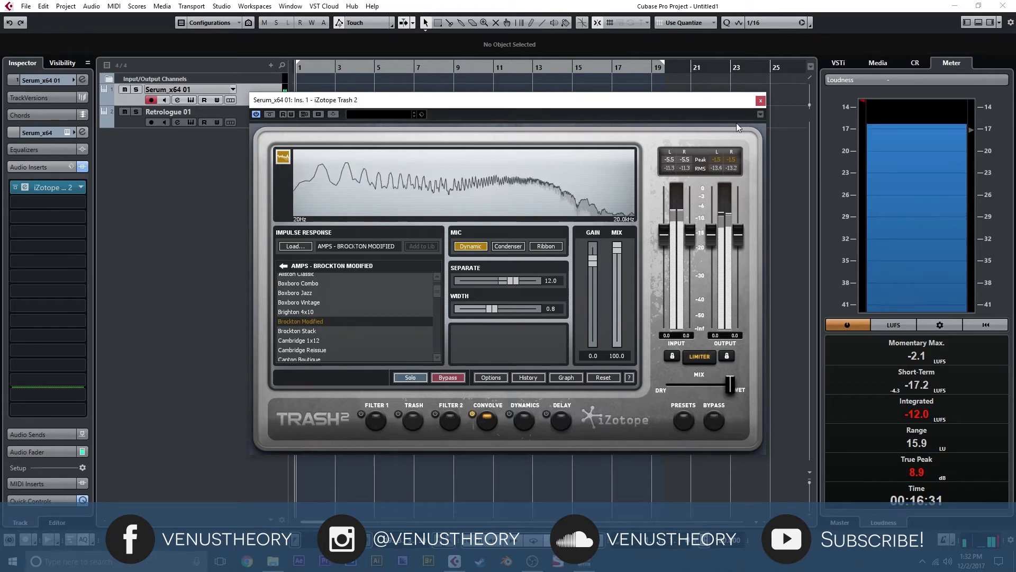
{"action": "left_click", "coordinate": [702, 385]}
{"action": "left_click_drag", "start_coordinate": [700, 386], "coordinate": [708, 386]}
{"action": "left_click", "coordinate": [761, 100]}
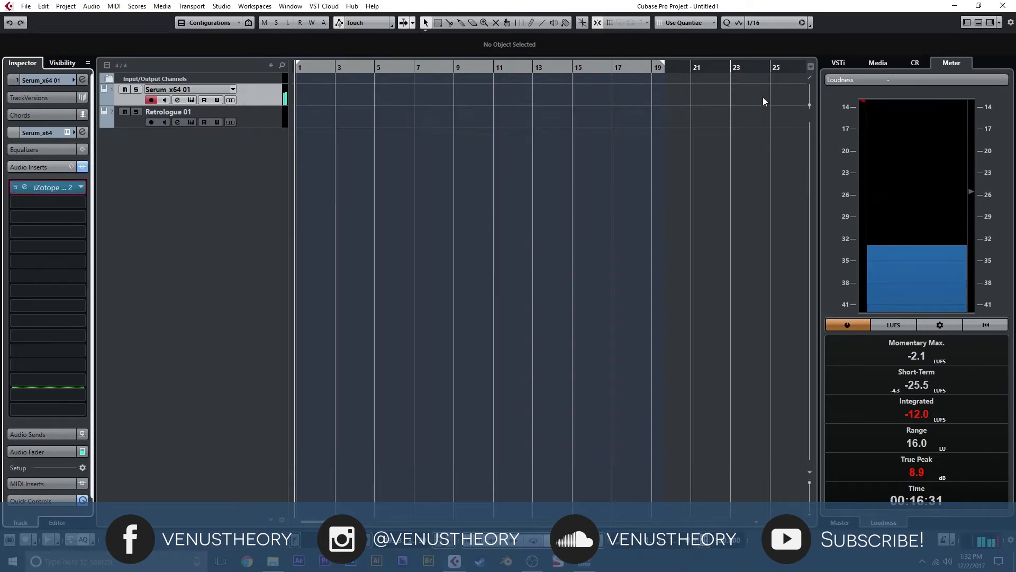
- Enable Serum's filter with the Band 12 type and start MIDI Learn for its cutoff
{"action": "left_click", "coordinate": [191, 100]}
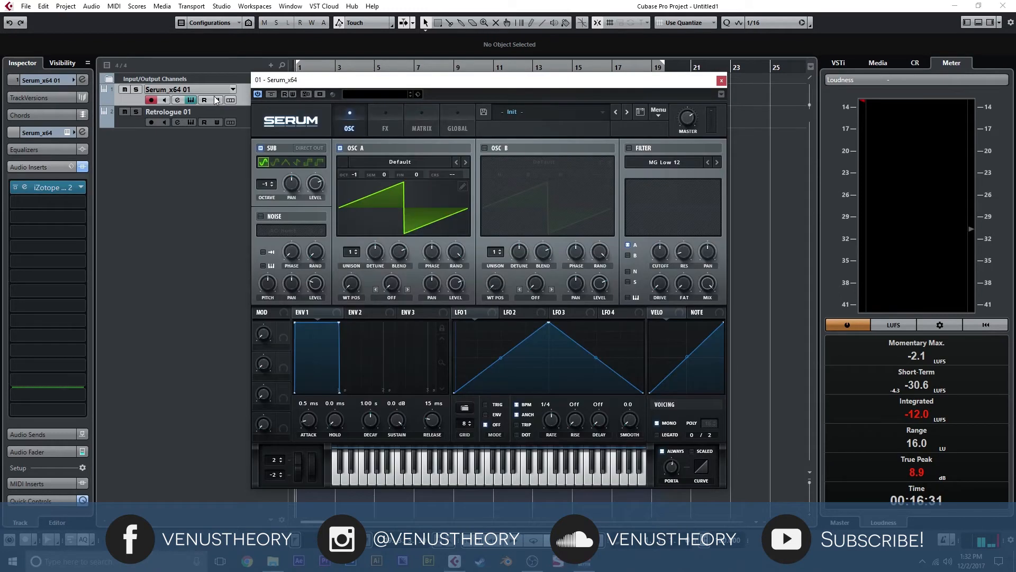
{"action": "left_click", "coordinate": [630, 147]}
{"action": "left_click", "coordinate": [665, 162]}
{"action": "mouse_move", "coordinate": [675, 174]}
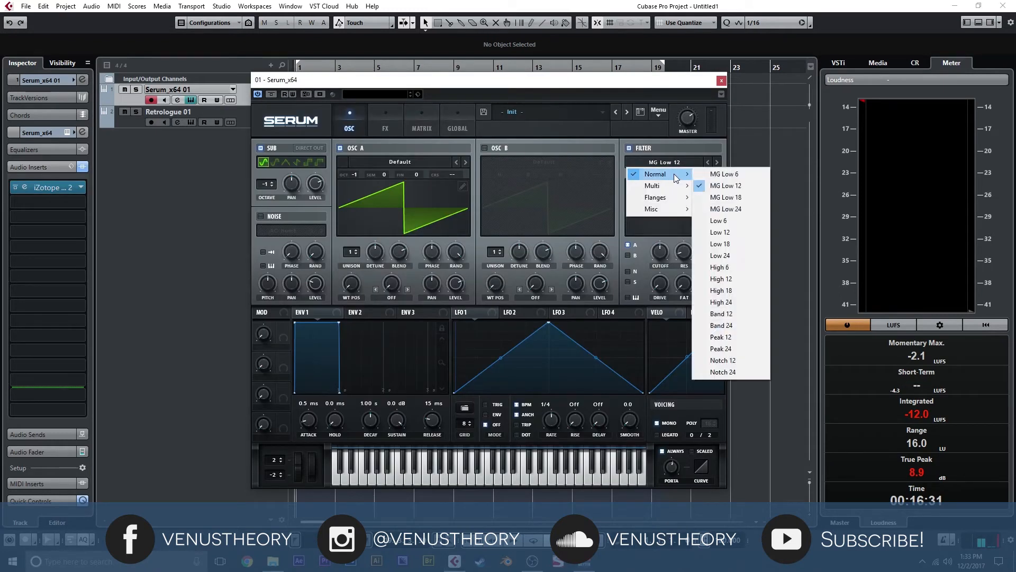
{"action": "left_click", "coordinate": [742, 313]}
{"action": "right_click", "coordinate": [662, 253]}
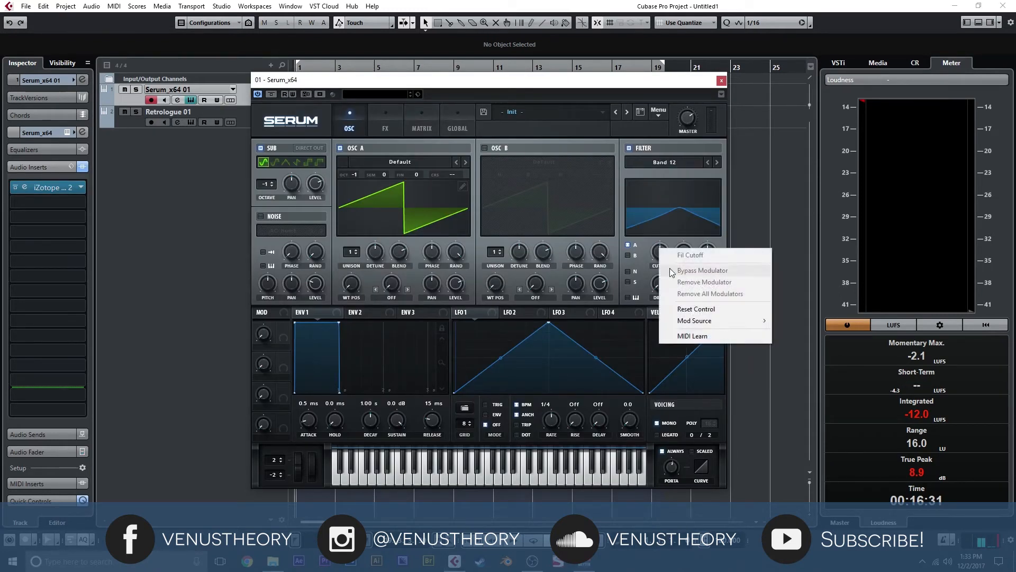
{"action": "left_click", "coordinate": [703, 338]}
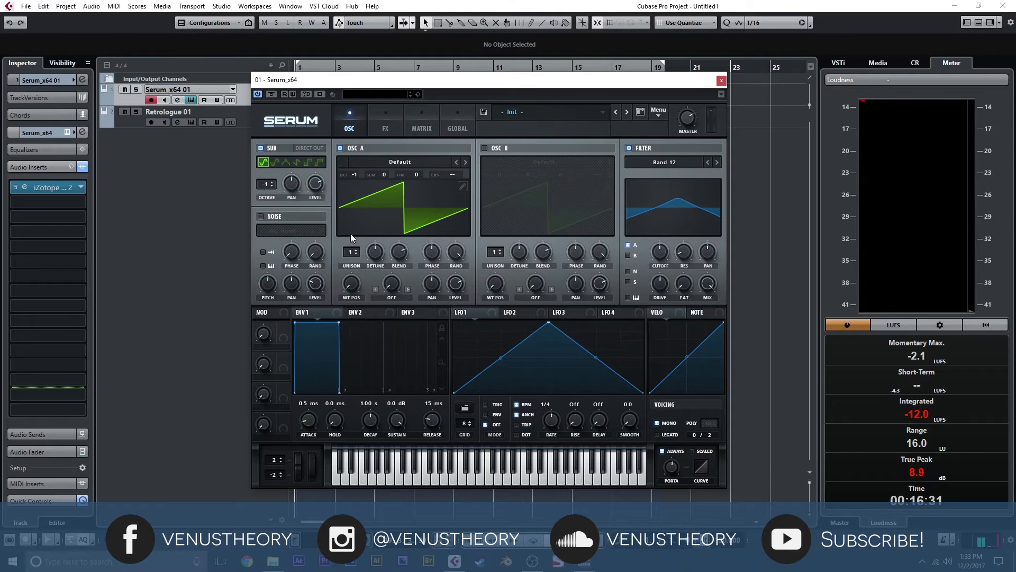
- Set oscillator A to 2 unison voices with a detune of about 0.09 and close Serum
{"action": "left_click", "coordinate": [358, 250]}
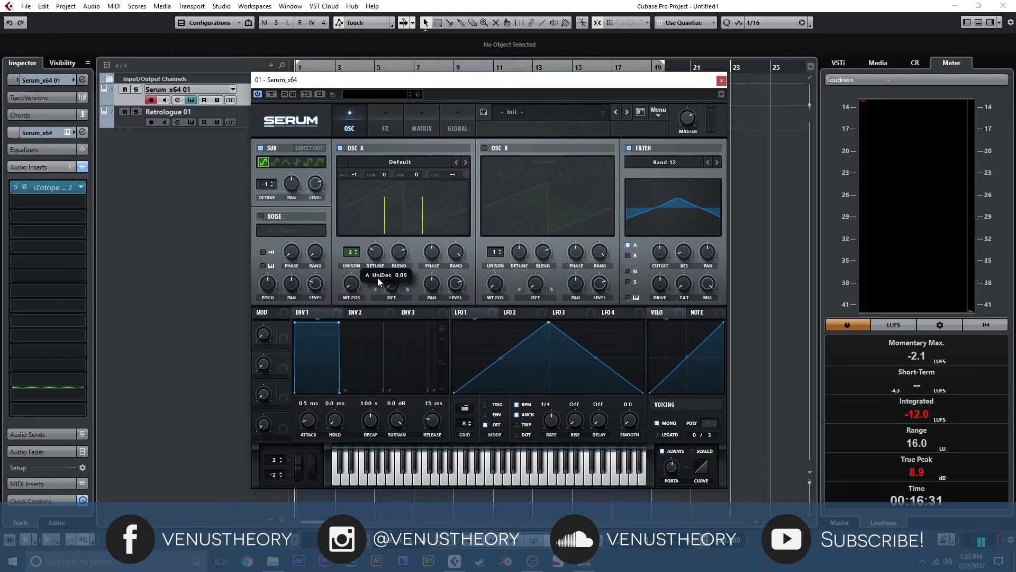
{"action": "left_click", "coordinate": [722, 81]}
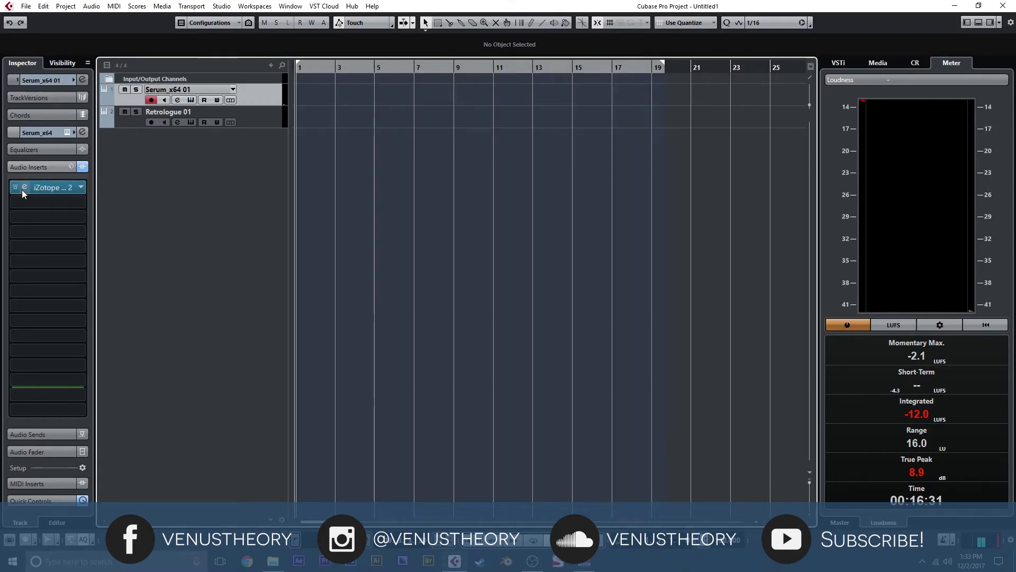
- Reopen Trash 2 on the Serum track and audition Devices impulse responses, ending on Loose Snare
{"action": "left_click", "coordinate": [23, 188]}
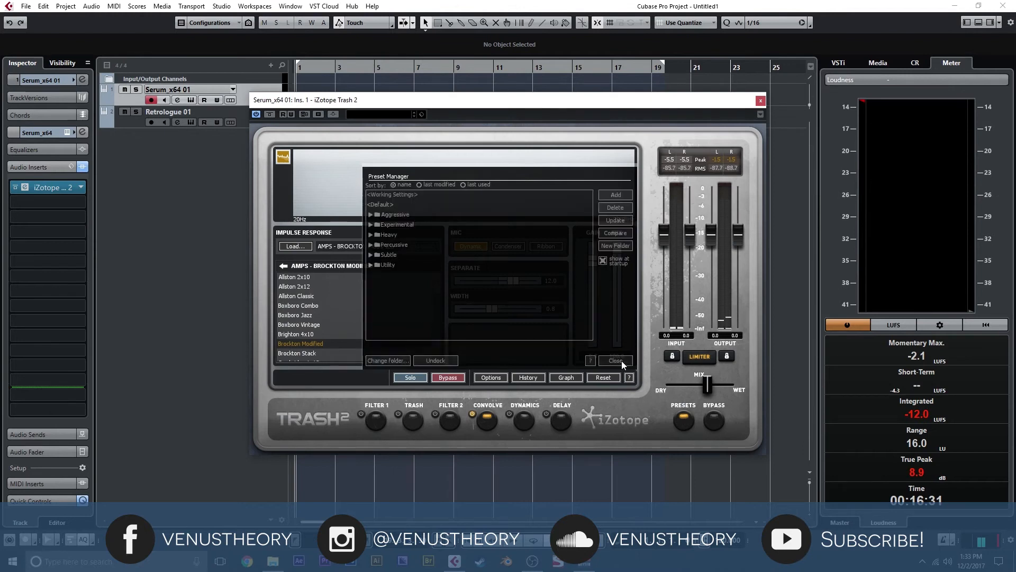
{"action": "left_click", "coordinate": [622, 361]}
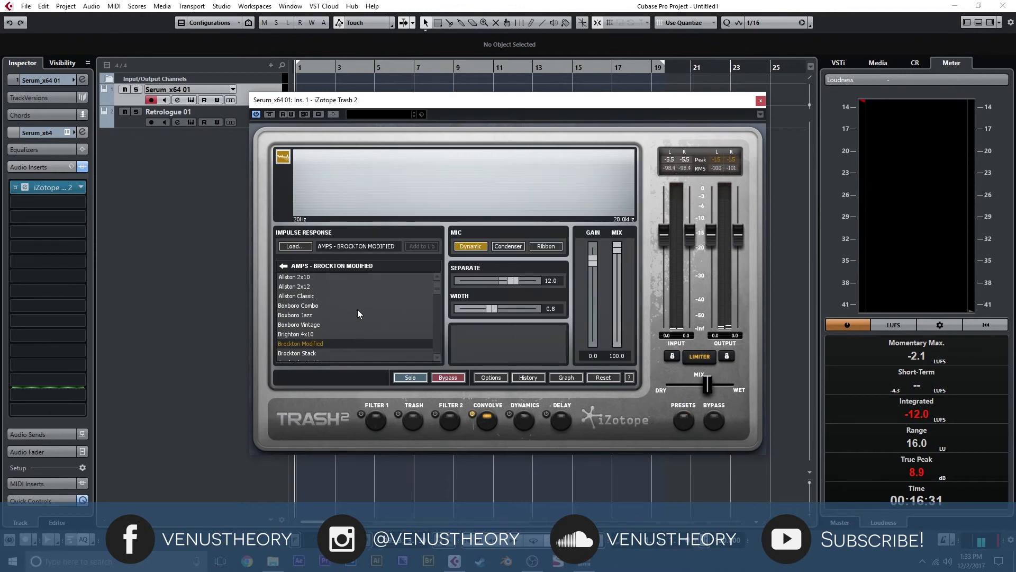
{"action": "left_click", "coordinate": [286, 265]}
{"action": "left_click", "coordinate": [313, 311]}
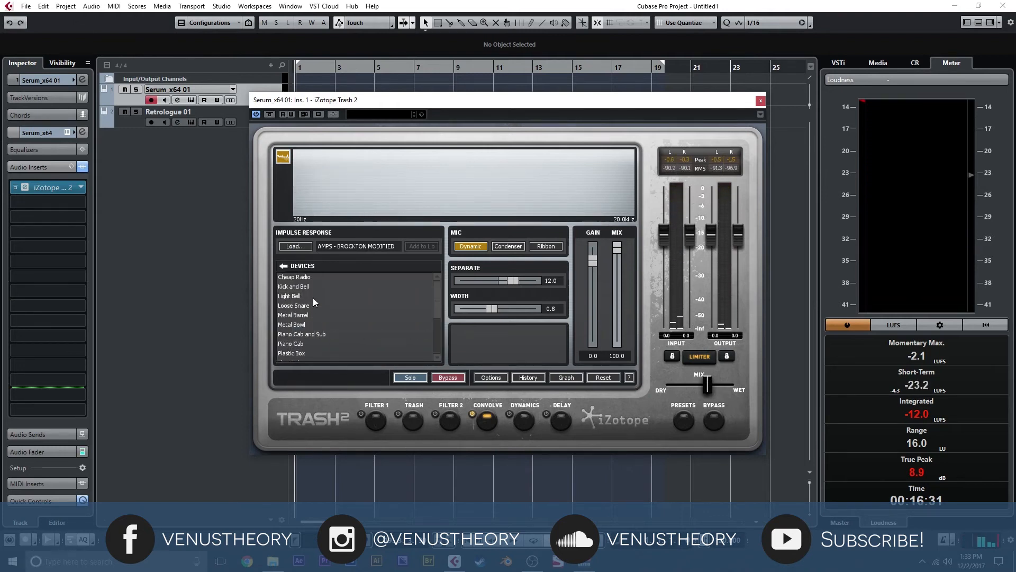
{"action": "left_click", "coordinate": [313, 297]}
{"action": "left_click", "coordinate": [315, 304]}
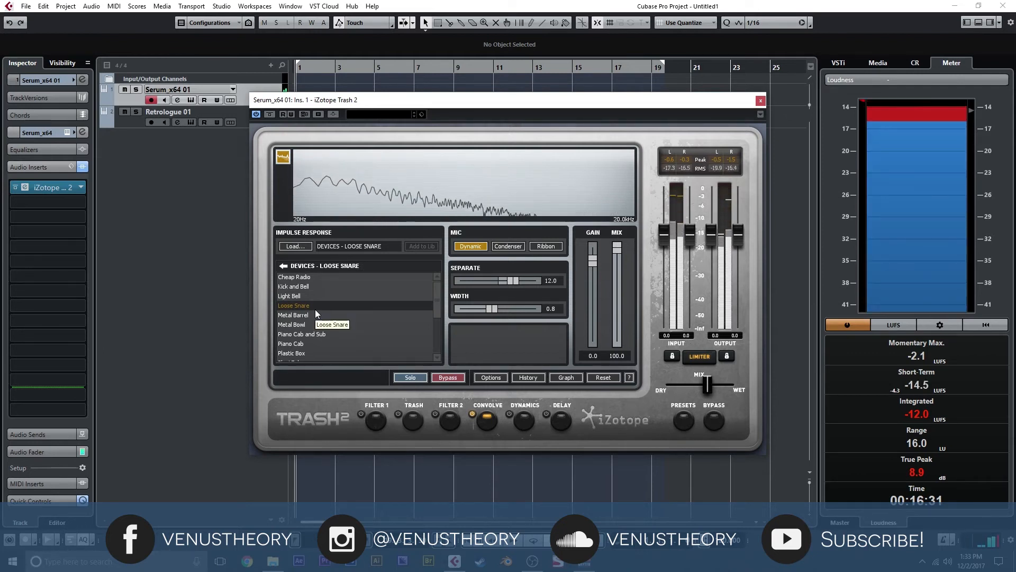
- Try the MechAnimal impulse response Monkey and replace it with Goose
{"action": "left_click", "coordinate": [288, 265]}
{"action": "left_click", "coordinate": [307, 338]}
{"action": "left_click", "coordinate": [325, 316]}
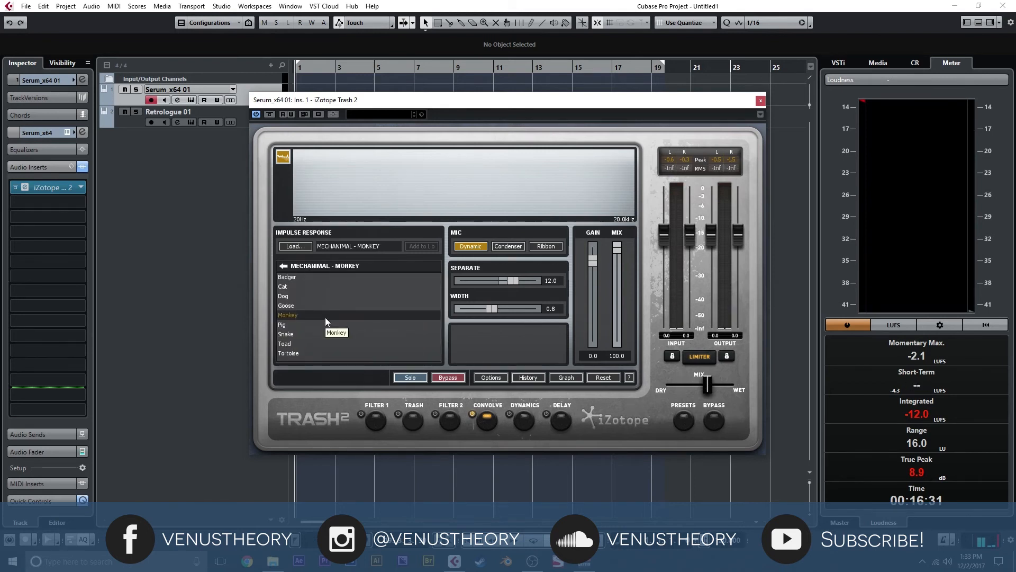
{"action": "left_click", "coordinate": [312, 305]}
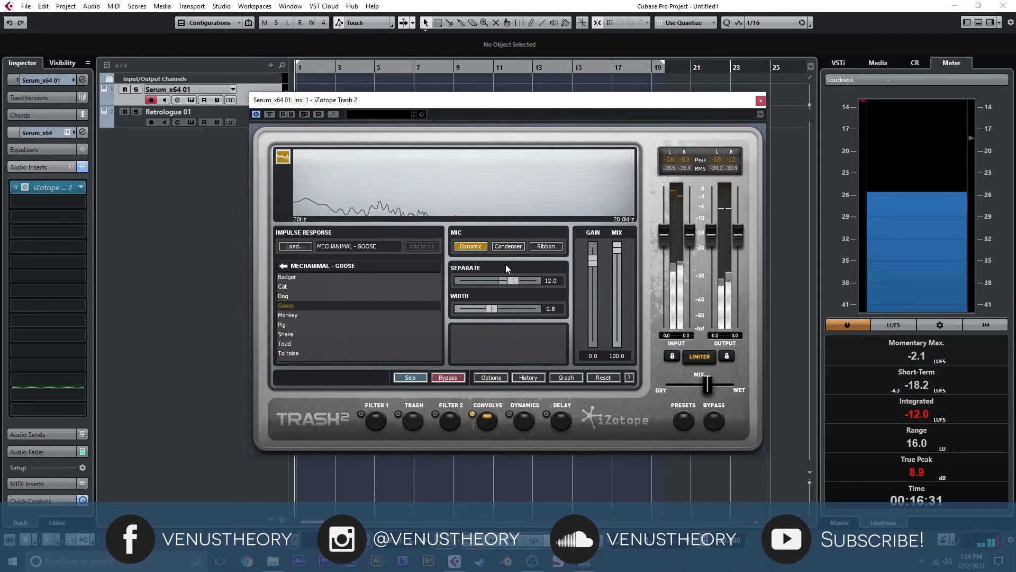
- Browse the impulse responses in the Tone and Amps categories and return to the category list
{"action": "left_click", "coordinate": [282, 265]}
{"action": "left_click", "coordinate": [313, 353]}
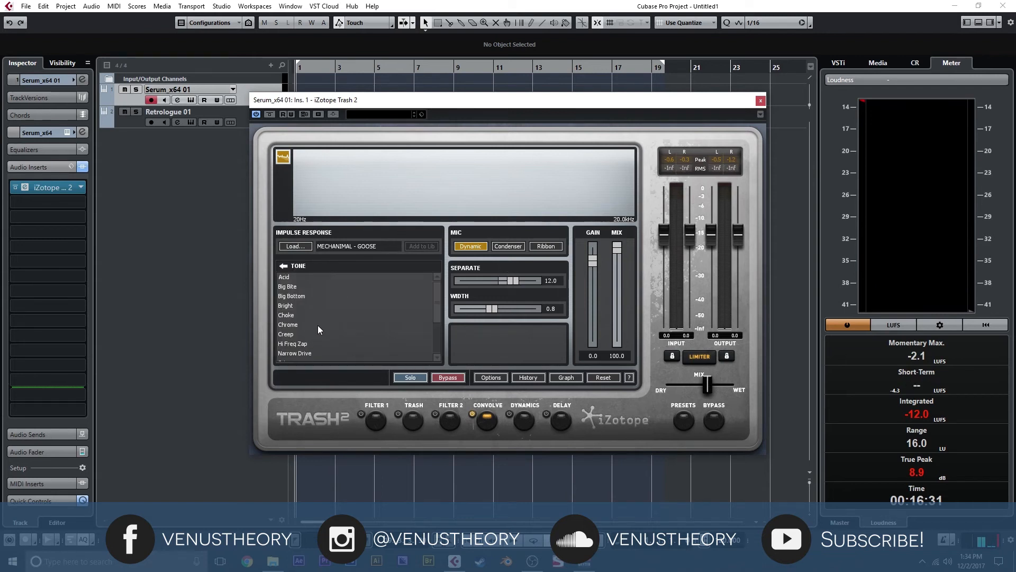
{"action": "left_click", "coordinate": [284, 266]}
{"action": "left_click", "coordinate": [295, 286]}
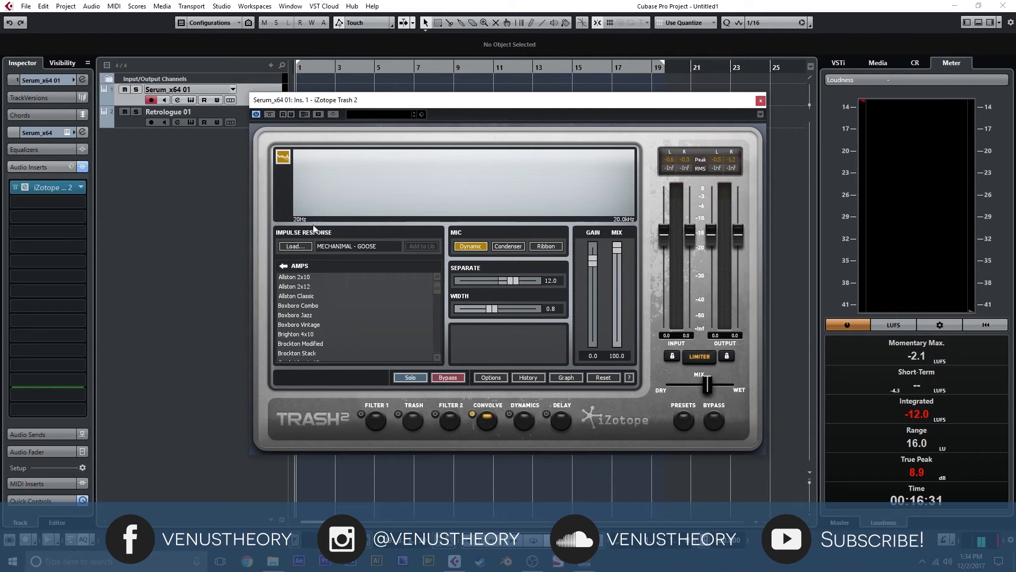
{"action": "scroll", "coordinate": [321, 337], "scroll_direction": "down", "scroll_amount": 6}
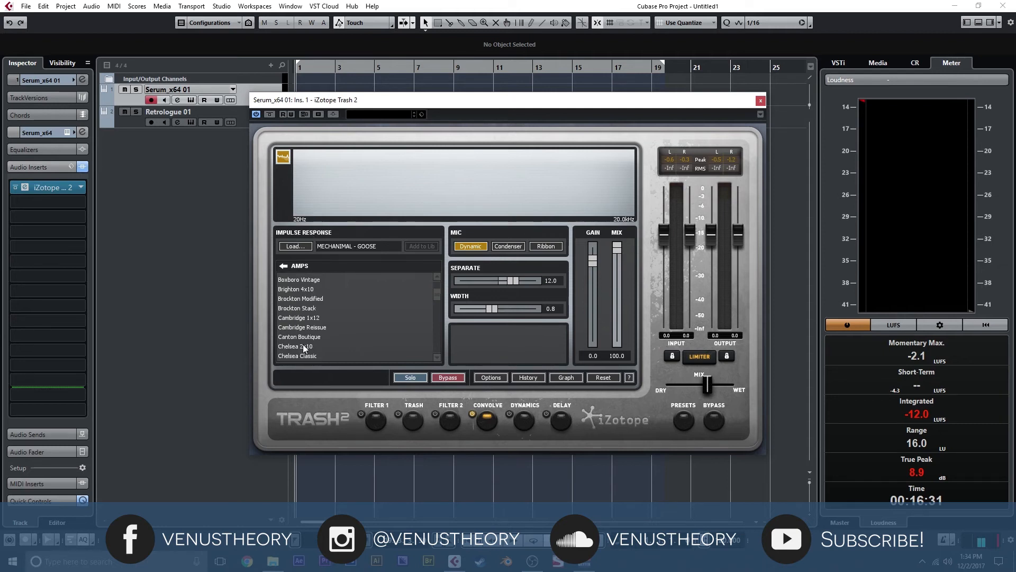
{"action": "left_click", "coordinate": [284, 265]}
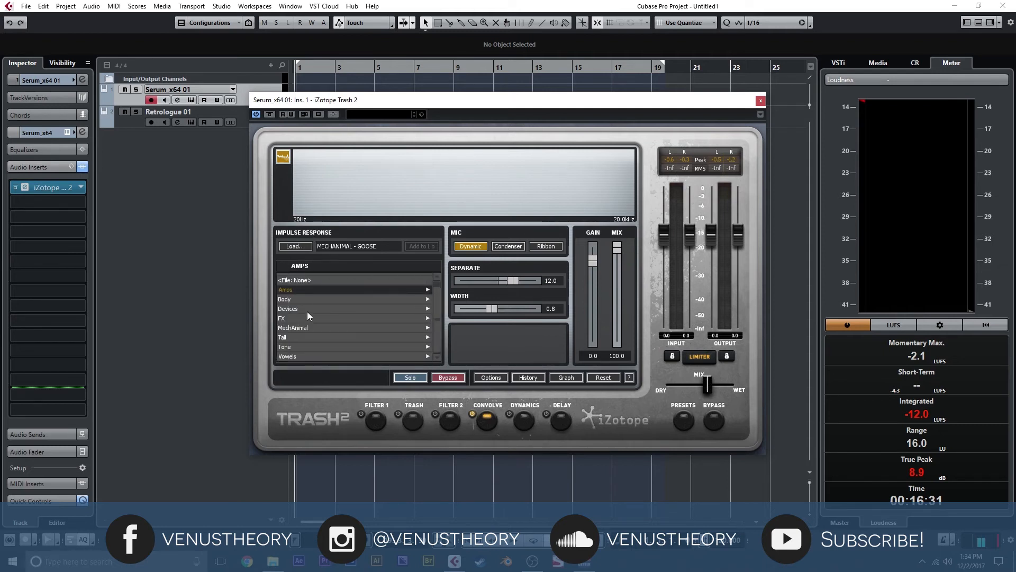
- Audition the Devices impulse response Ripped Cone, replace it with Snare, and close Trash 2 on the Serum track
{"action": "left_click", "coordinate": [305, 308]}
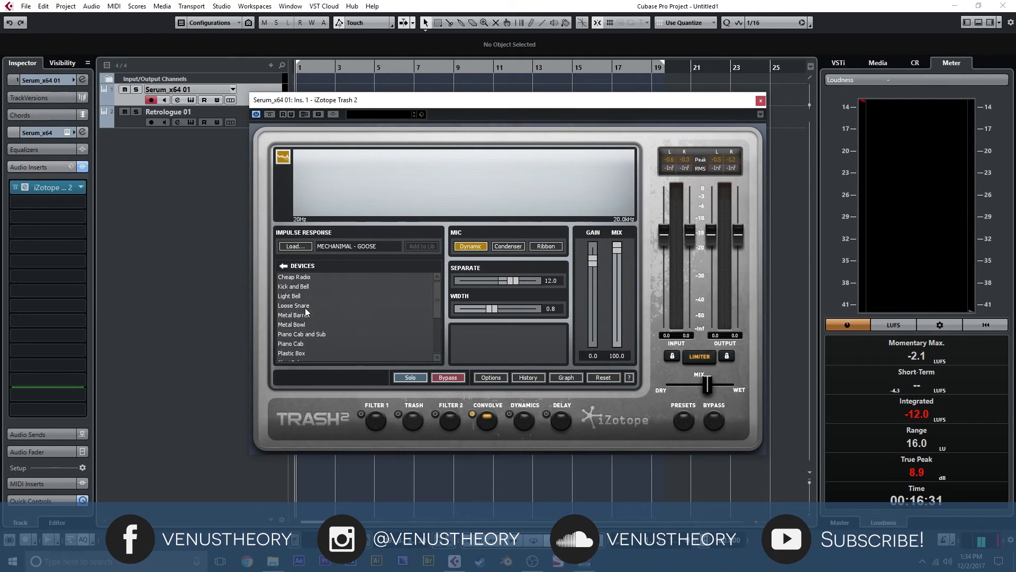
{"action": "scroll", "coordinate": [323, 325], "scroll_direction": "down", "scroll_amount": 4}
{"action": "left_click", "coordinate": [323, 324]}
{"action": "scroll", "coordinate": [331, 342], "scroll_direction": "down", "scroll_amount": 1}
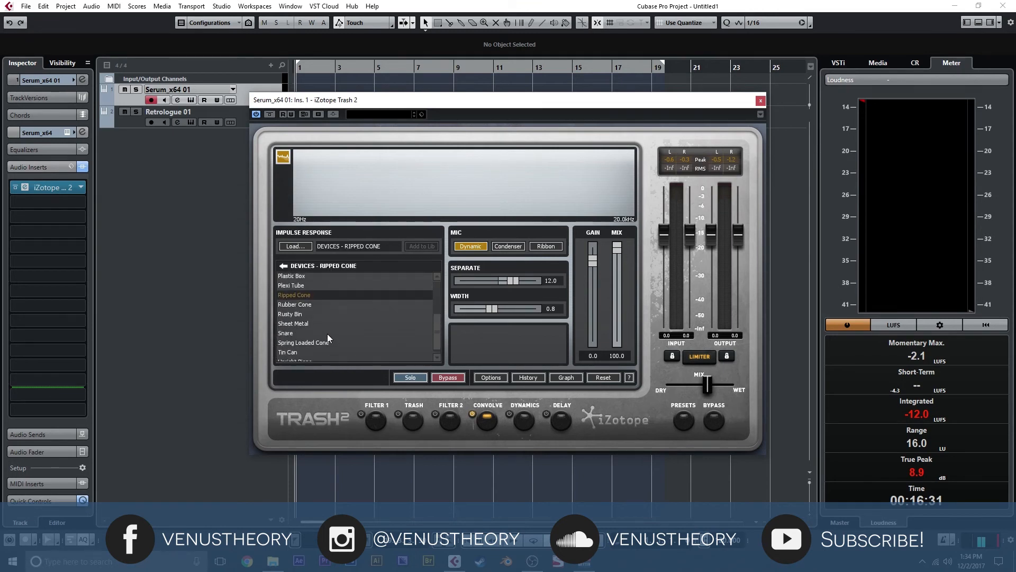
{"action": "left_click", "coordinate": [319, 332]}
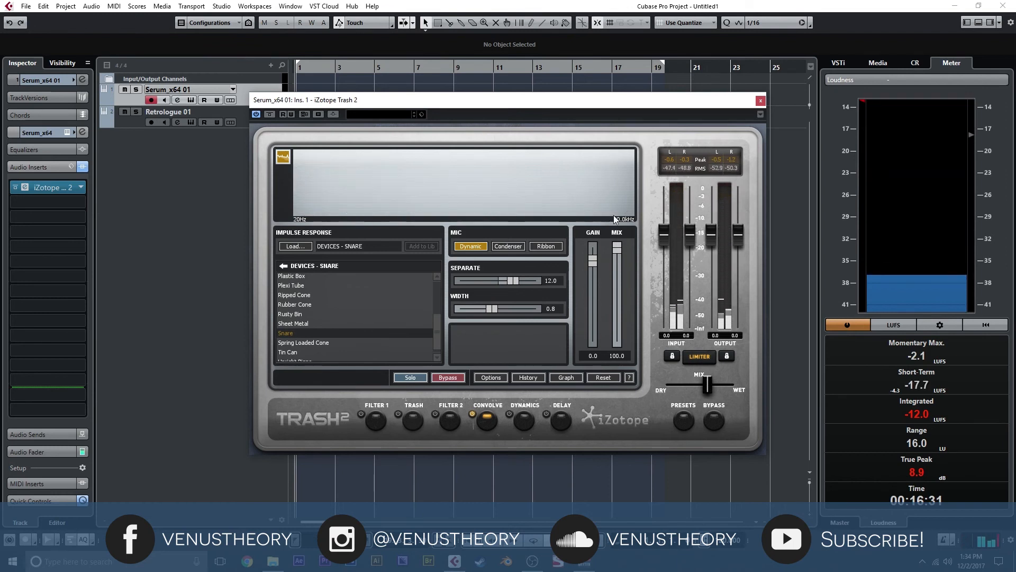
{"action": "left_click", "coordinate": [761, 100]}
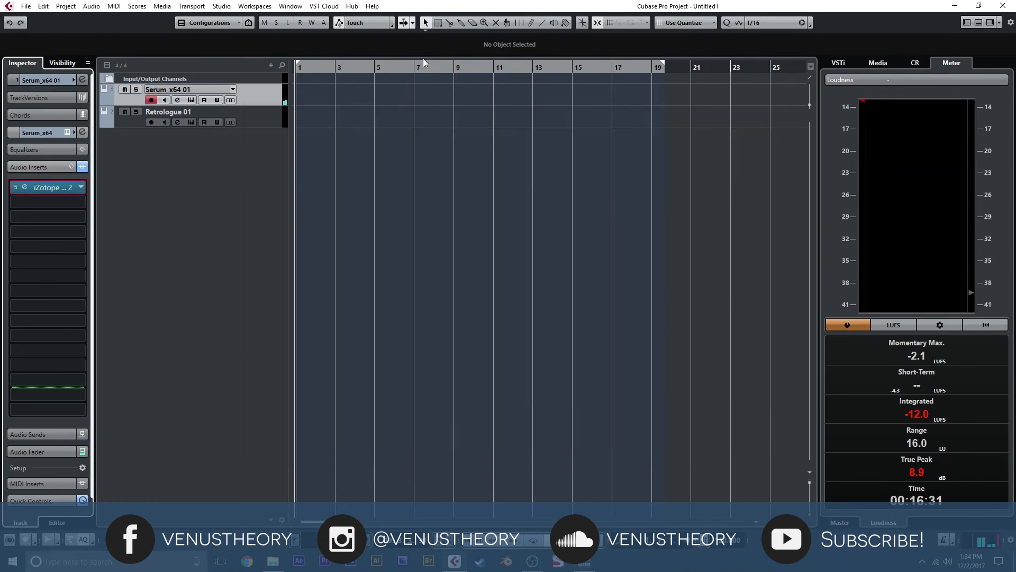
- Inspect the Retrologue 01 track's synth patch and compare its sound with all audio inserts bypassed and active
{"action": "left_click", "coordinate": [271, 116]}
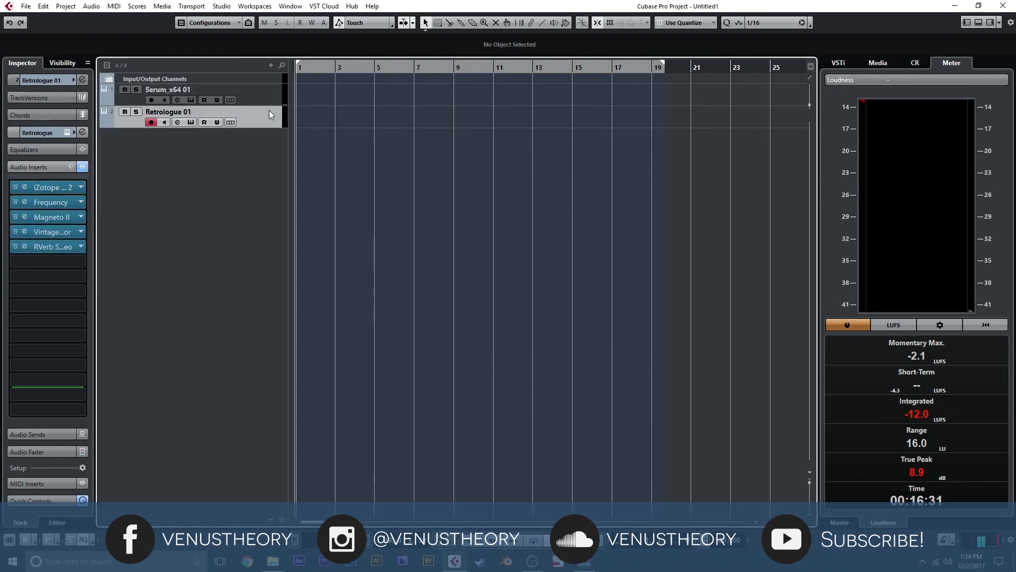
{"action": "left_click", "coordinate": [190, 122]}
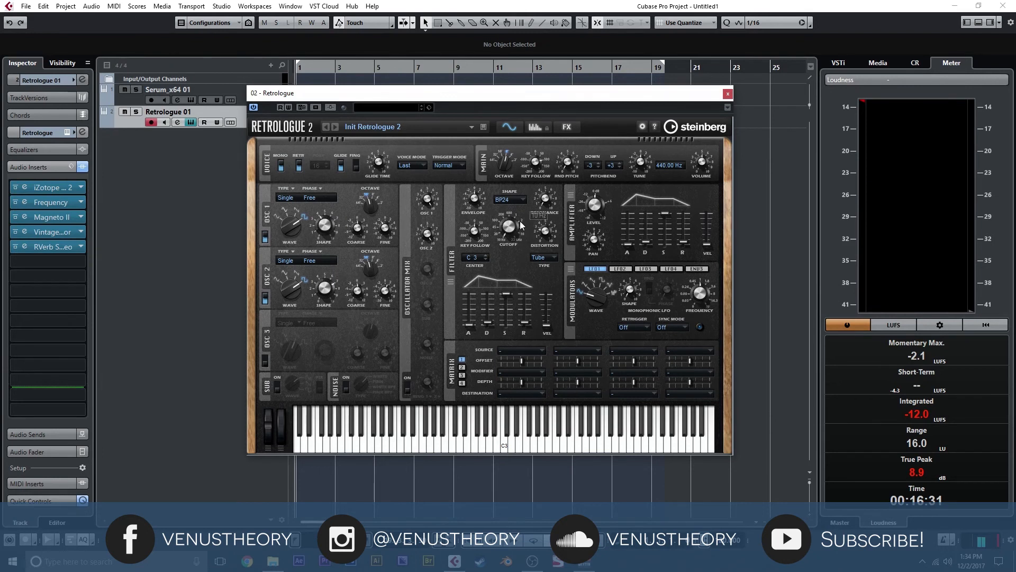
{"action": "left_click", "coordinate": [728, 93]}
{"action": "left_click", "coordinate": [83, 167]}
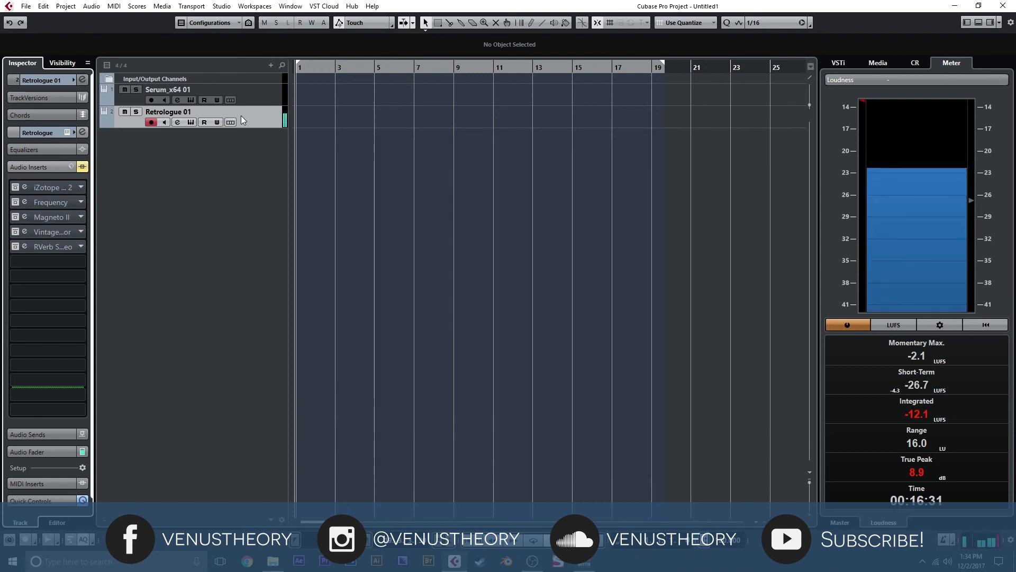
{"action": "left_click", "coordinate": [82, 166]}
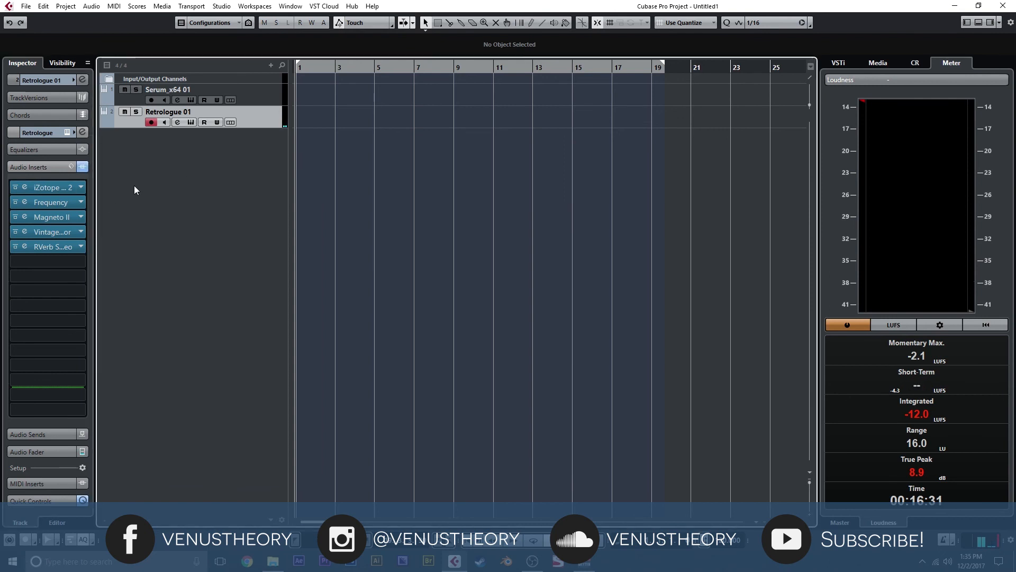
- Open Trash 2 on the Retrologue track and raise the tension handle of the Stage 1 waveshaping curve's first falling segment in the Trash module
{"action": "left_click", "coordinate": [24, 189]}
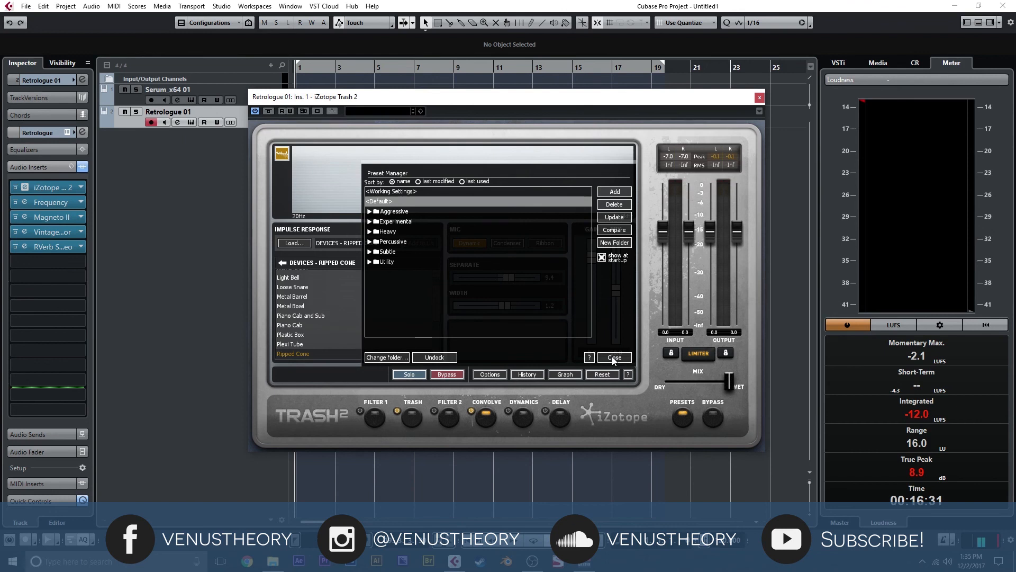
{"action": "left_click", "coordinate": [612, 357]}
{"action": "left_click", "coordinate": [413, 418]}
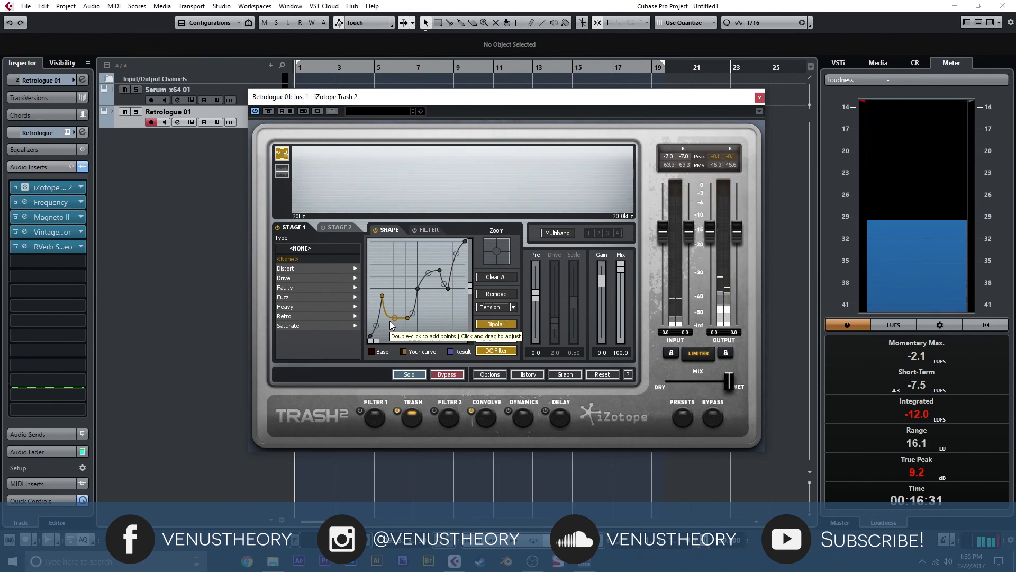
{"action": "left_click_drag", "start_coordinate": [395, 318], "coordinate": [395, 304]}
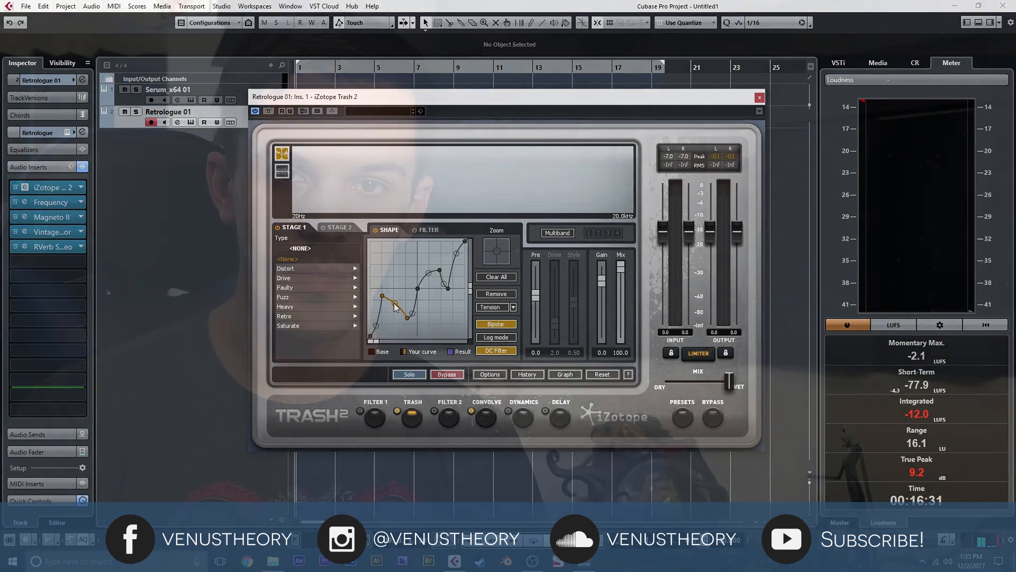